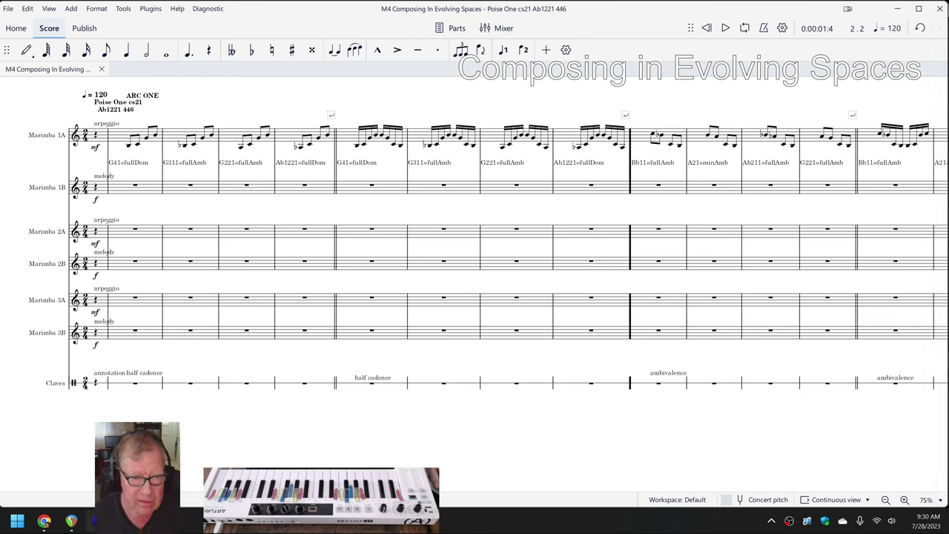
- Play about four seconds of the Poise One marimba score's opening bars, then stop
key(space)
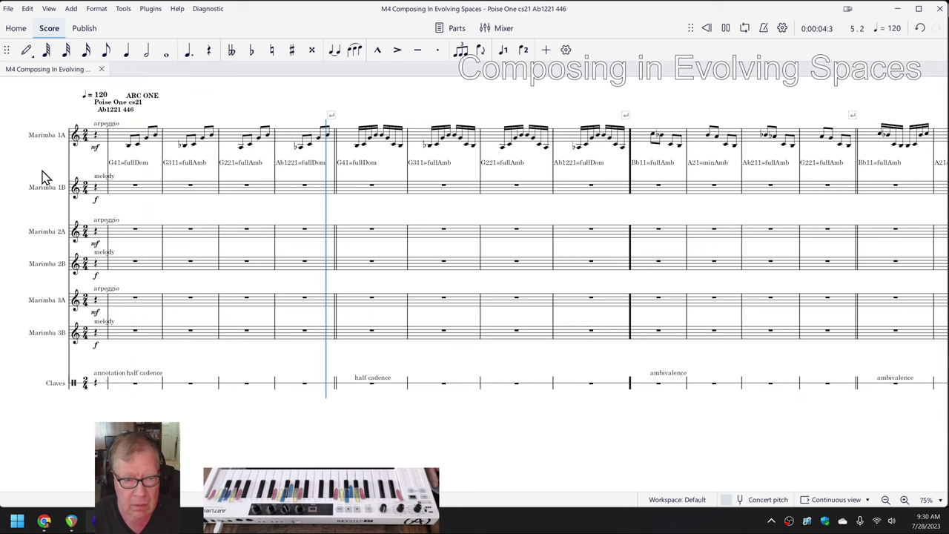
key(space)
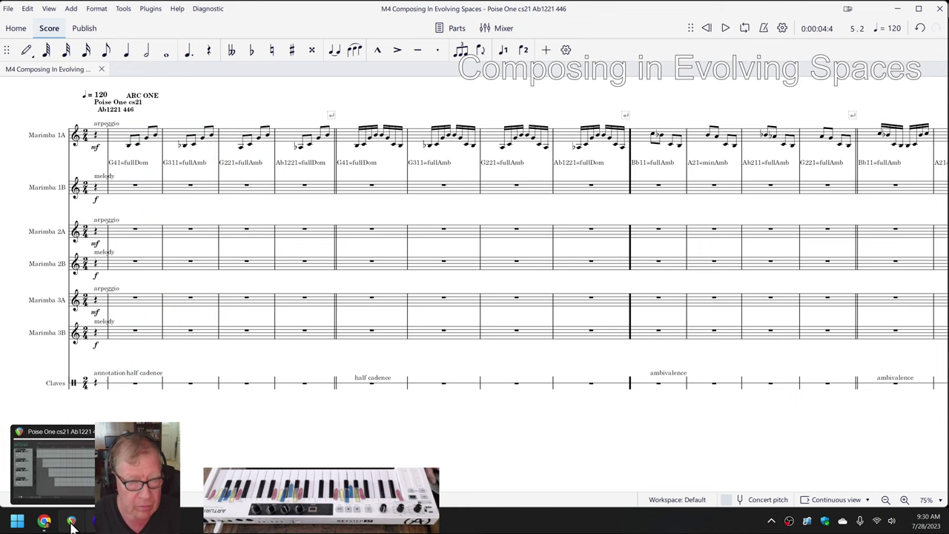
- Audition the four staggered WAV ALL overlay tracks in REAPER, then switch to Magic
click(72, 521)
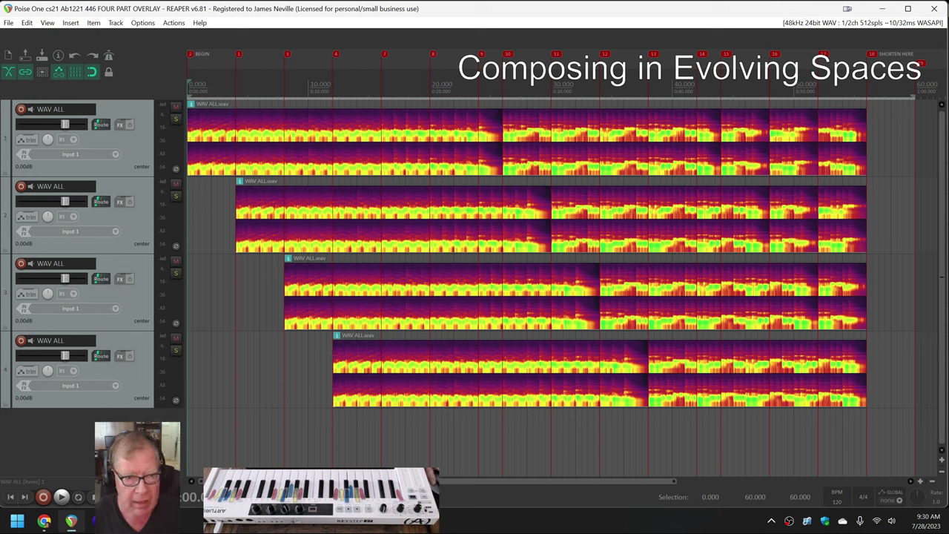
key(space)
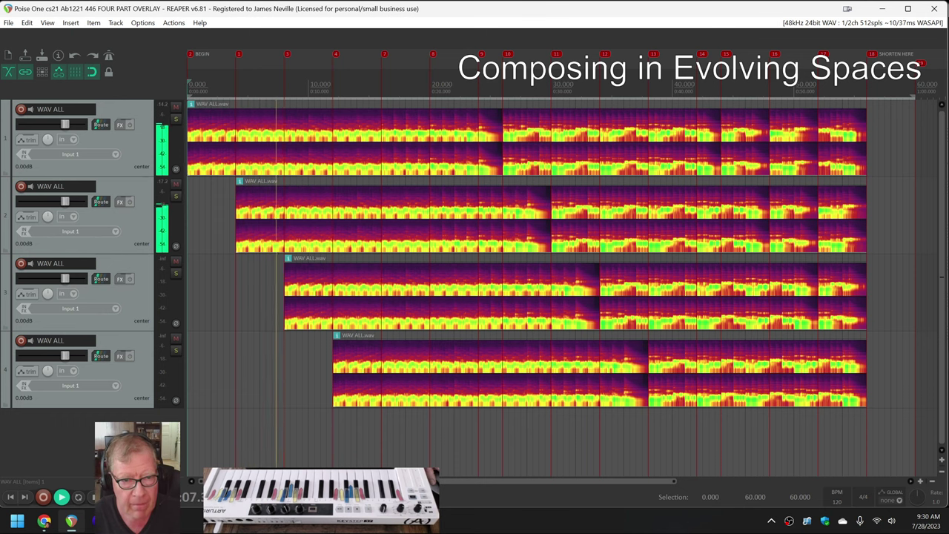
key(space)
key(alt+Tab)
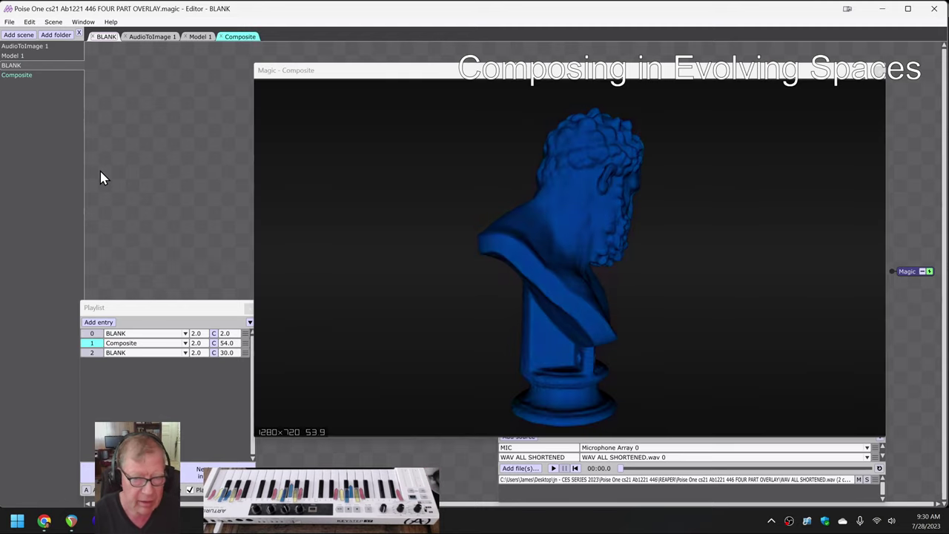
- Run the Magic playlist so the Composite bust scene plays for about ten seconds
key(space)
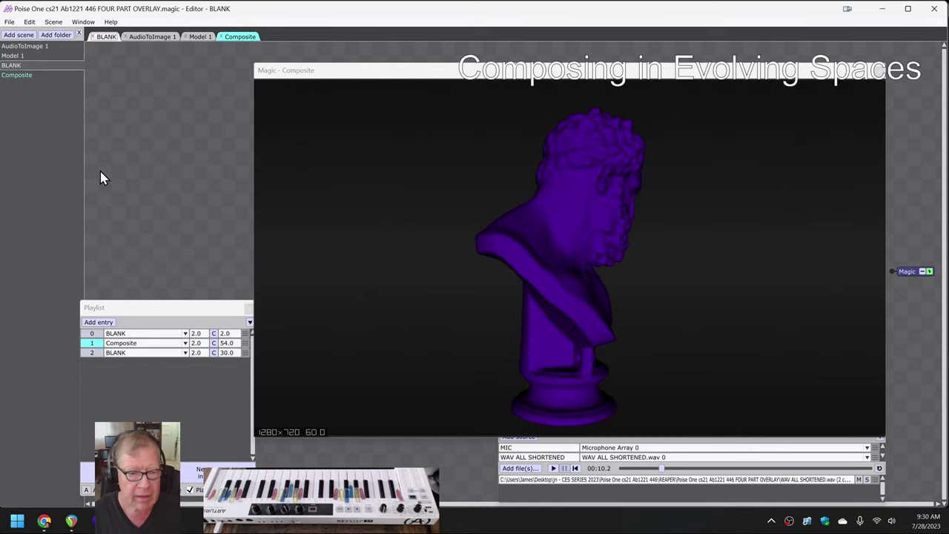
- Read the Reflection notes in H18 through H22 of the session notes sheet
click(45, 522)
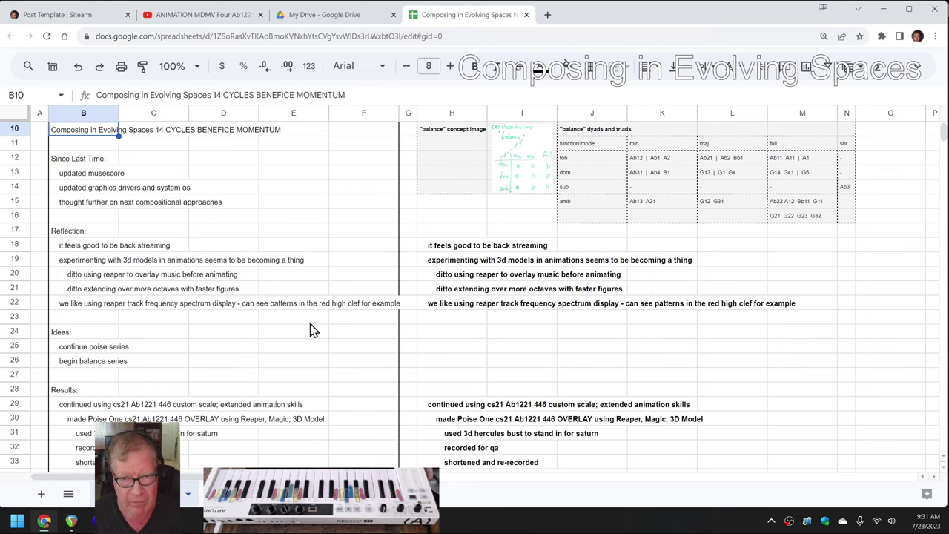
click(432, 247)
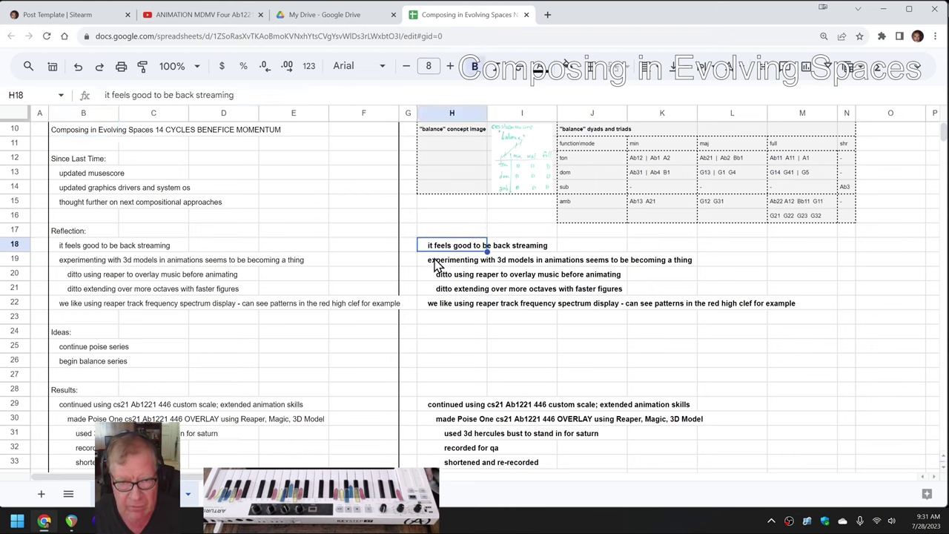
click(437, 265)
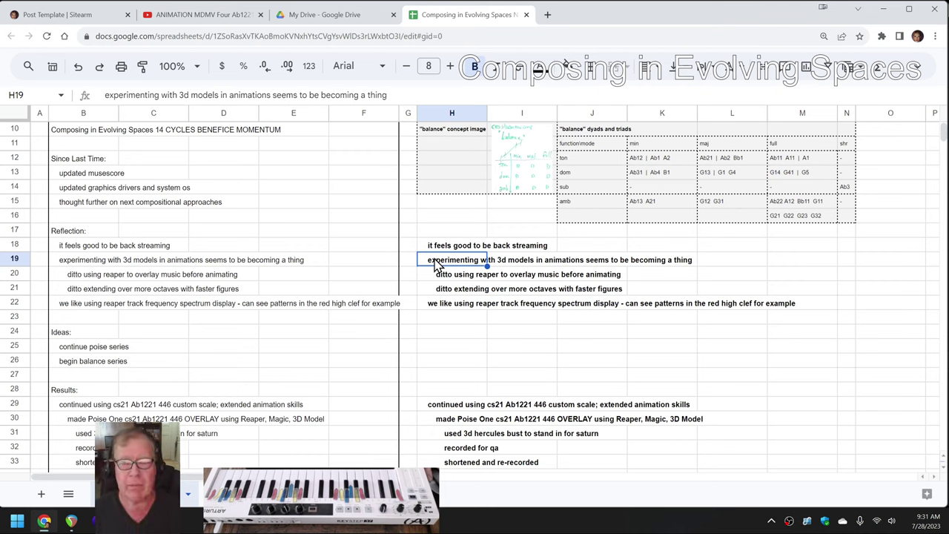
click(429, 279)
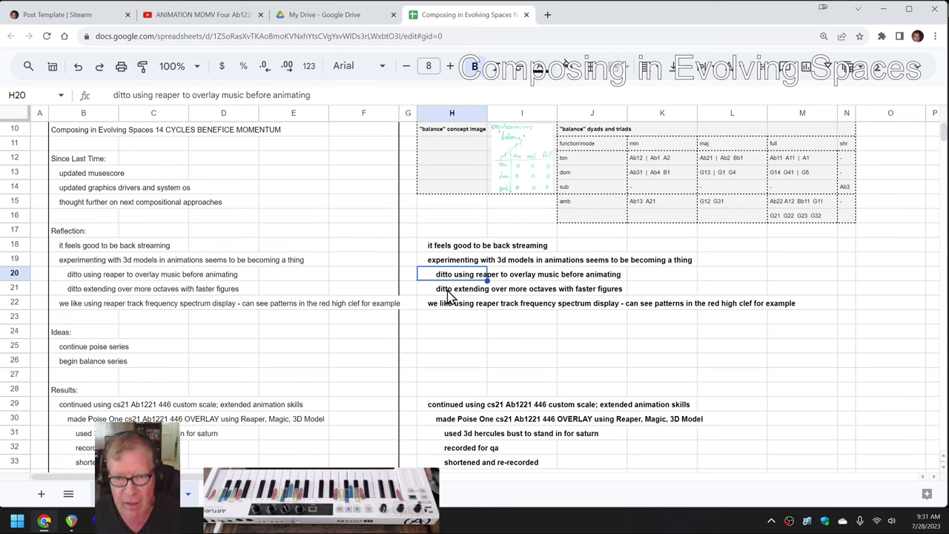
click(448, 294)
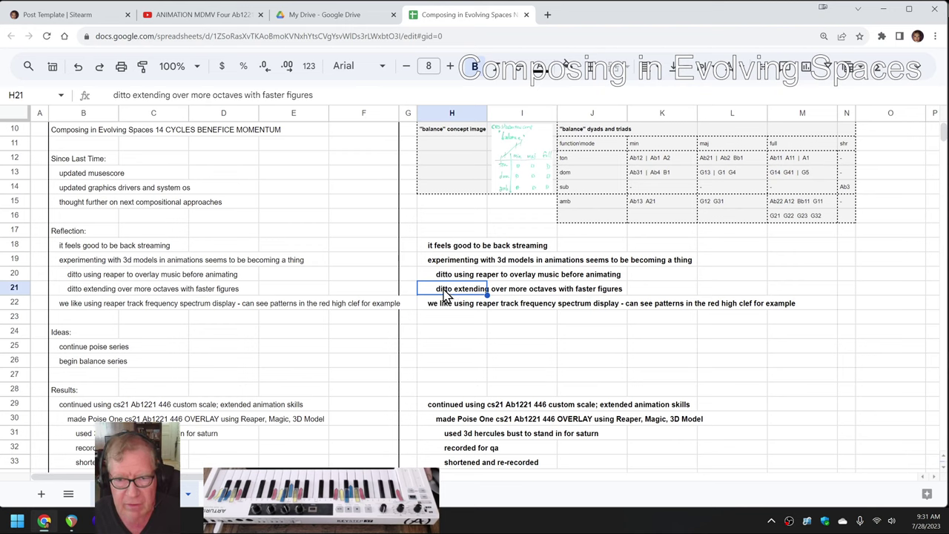
click(437, 305)
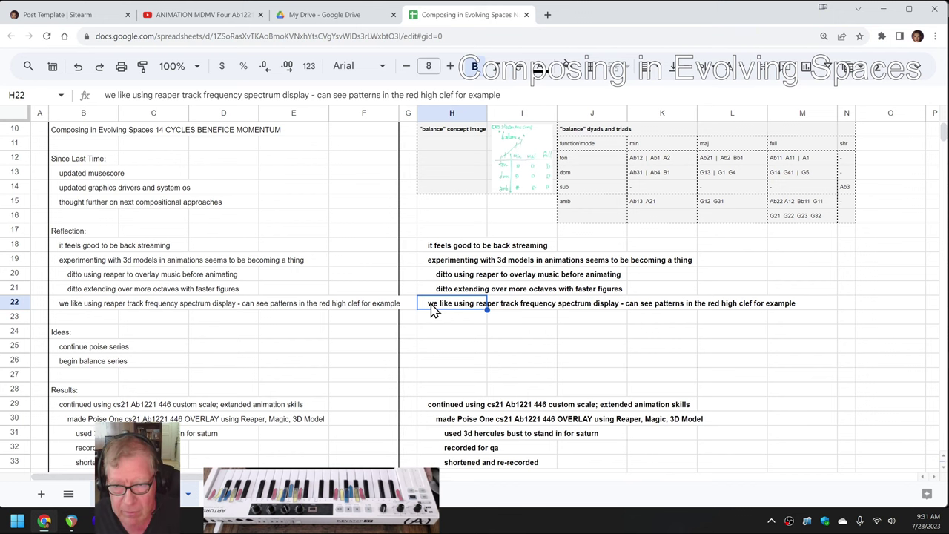
scroll(434, 310, down, 3)
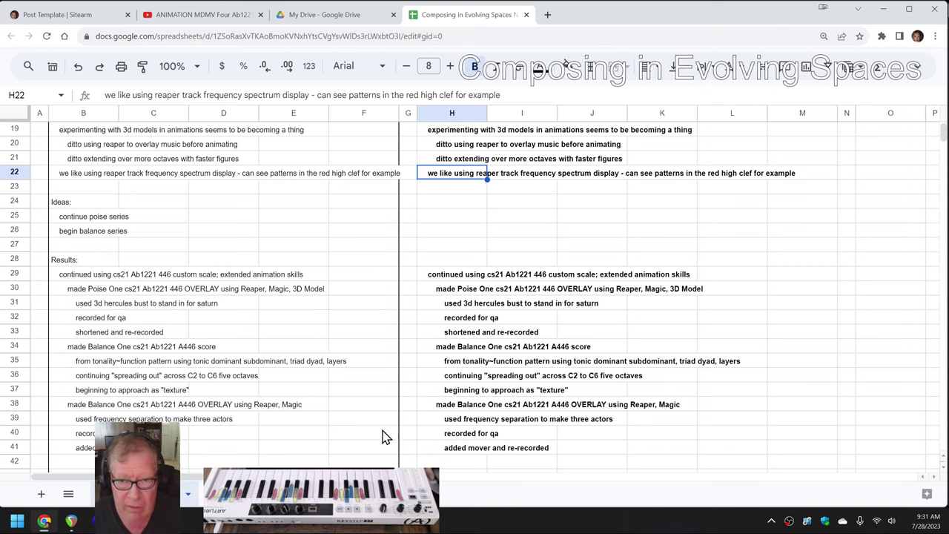
- Read the Results notes in H29, H30 and H34 on Poise One and Balance One
click(442, 279)
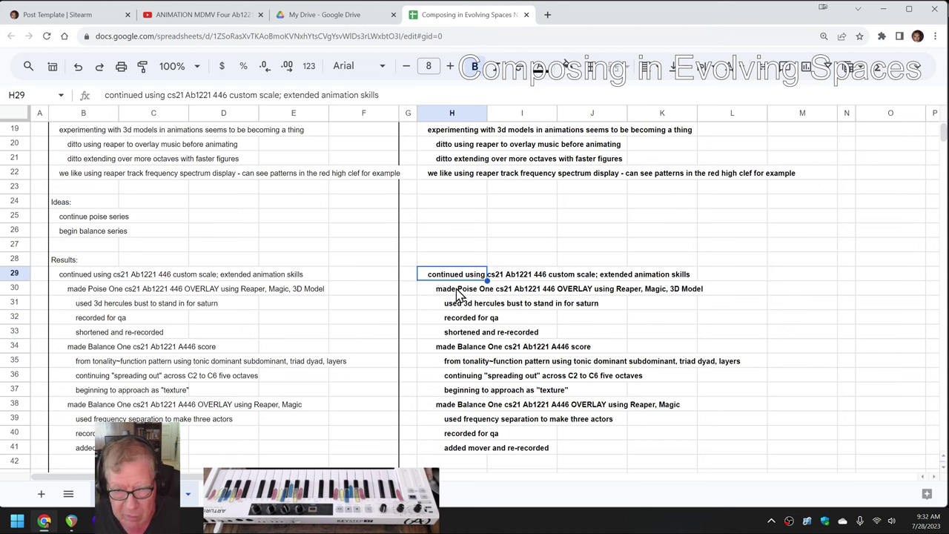
click(458, 294)
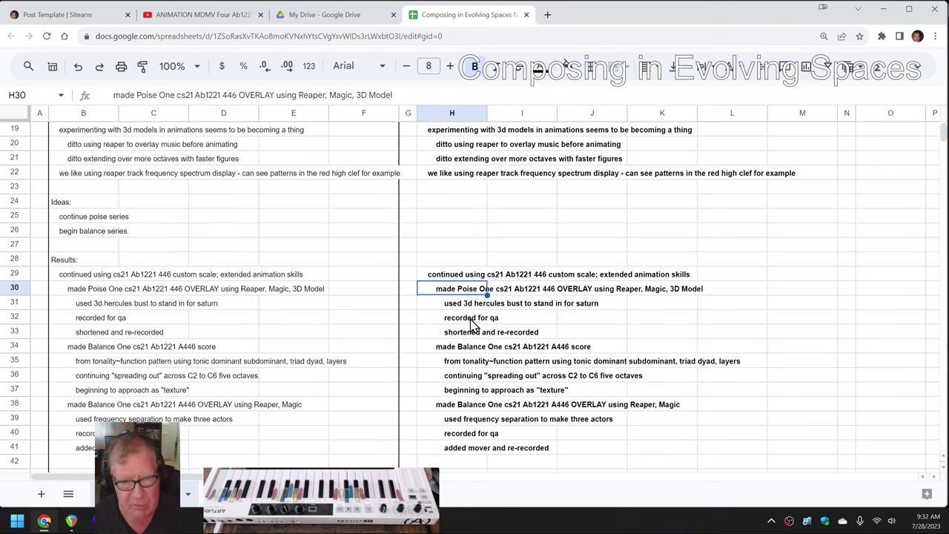
click(453, 352)
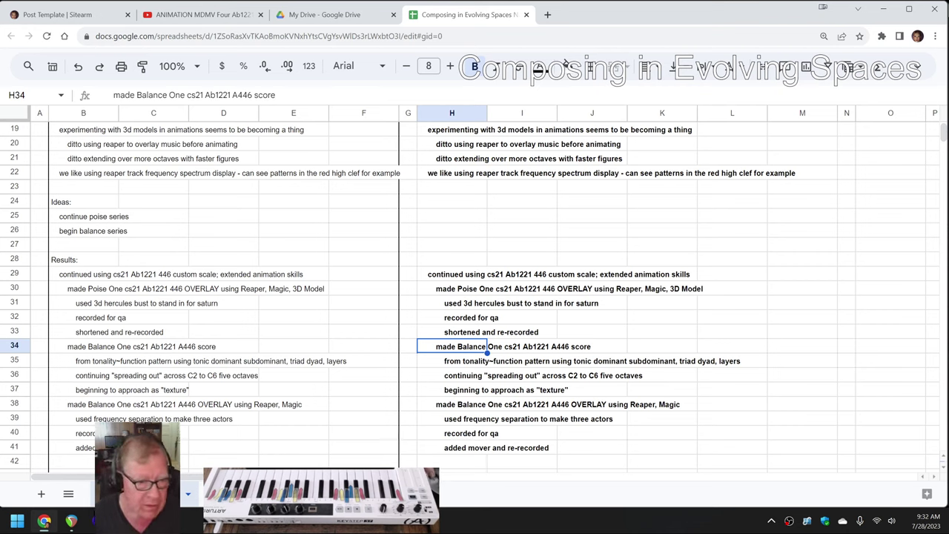
click(71, 522)
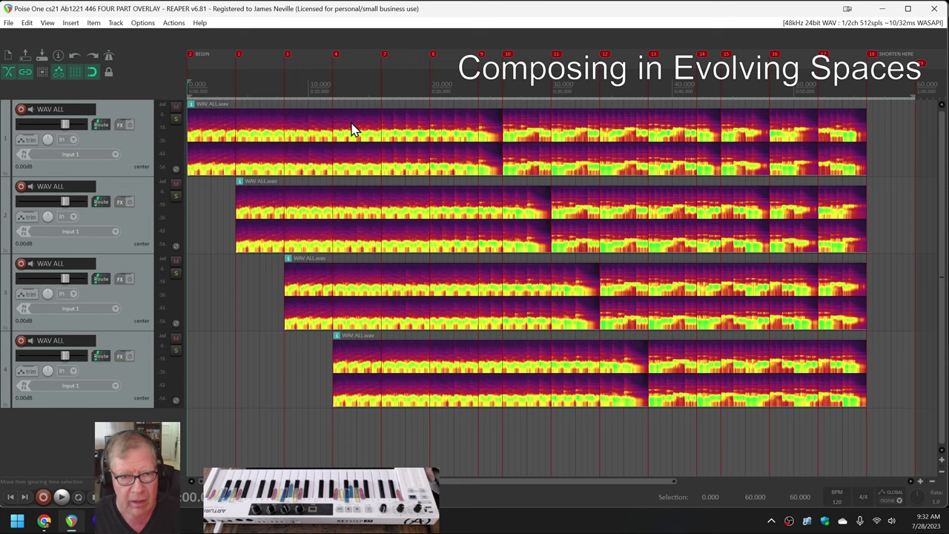
- Return to the Poise One score in MuseScore and bring up the File menu
mouse_move(95, 522)
click(68, 456)
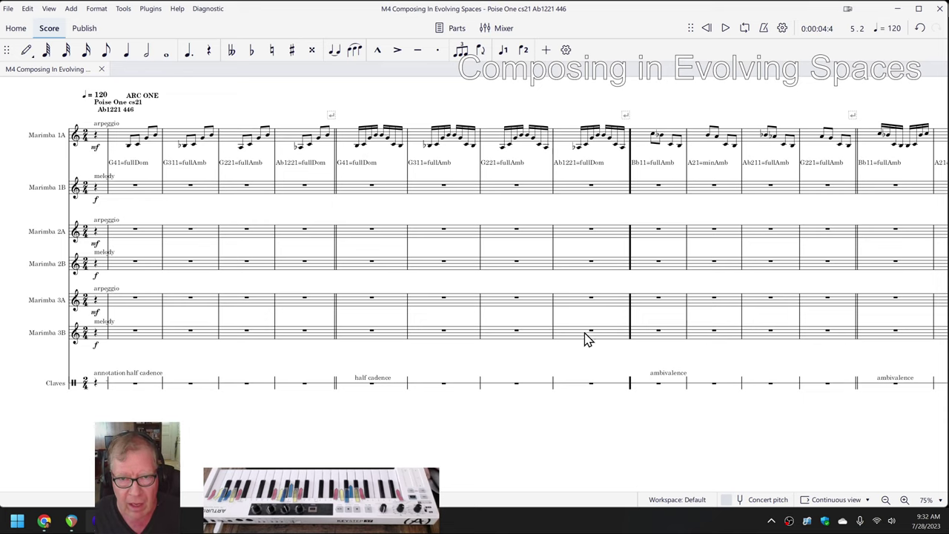
scroll(593, 445, right, 3)
scroll(401, 430, right, 3)
scroll(562, 441, right, 1)
scroll(561, 441, down, 1)
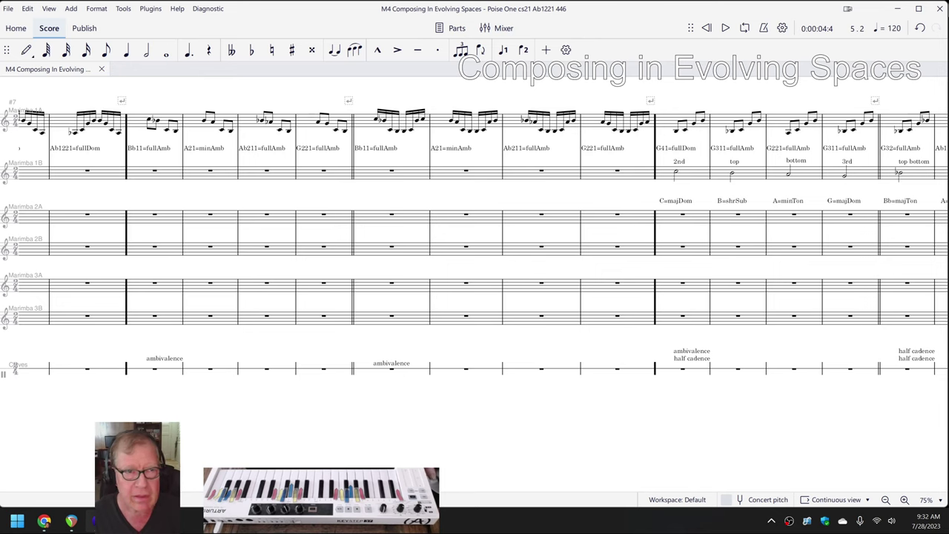
click(9, 10)
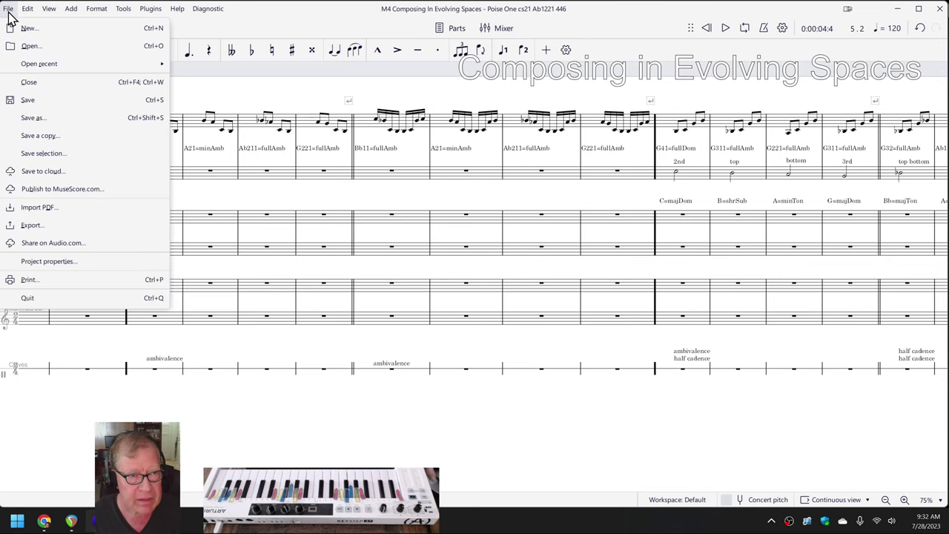
mouse_move(39, 64)
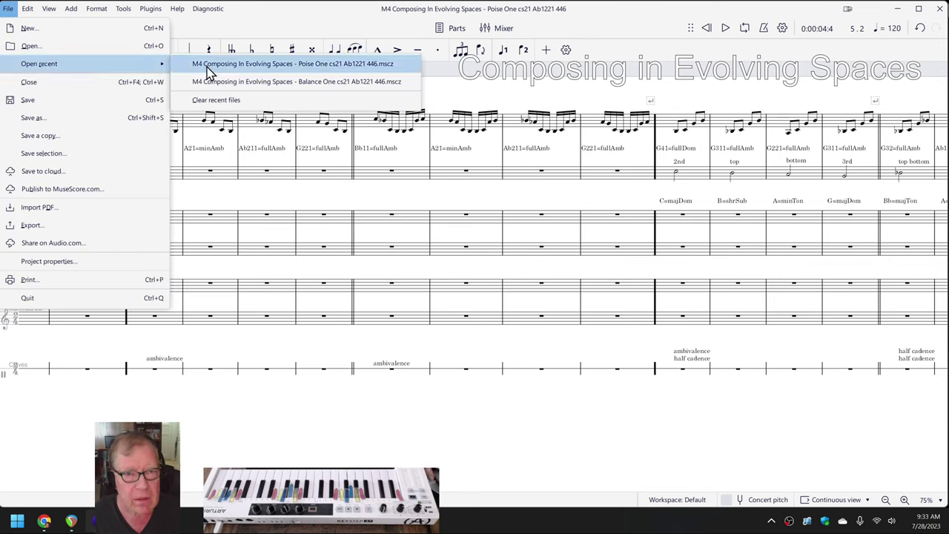
- Open the Balance One score, select Piano 3's first measure, and stop its playback
click(211, 83)
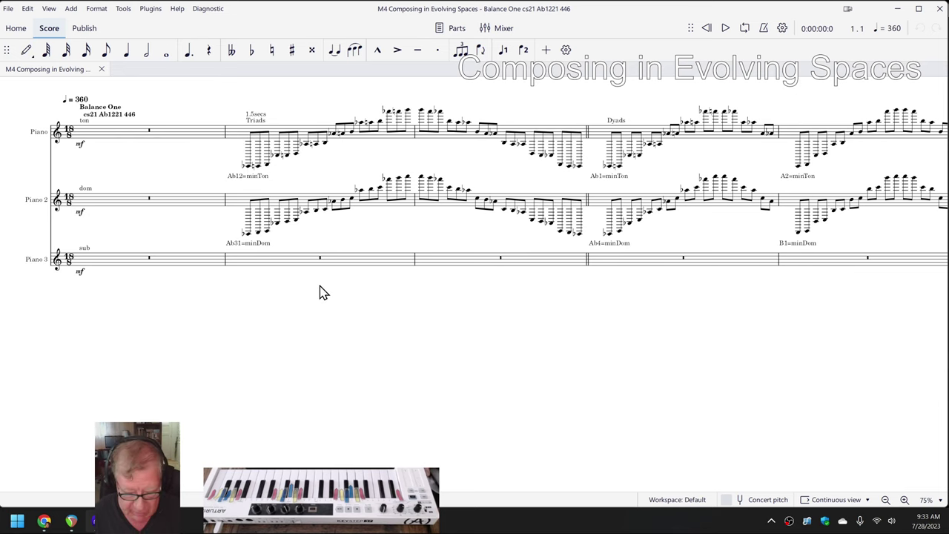
key(p)
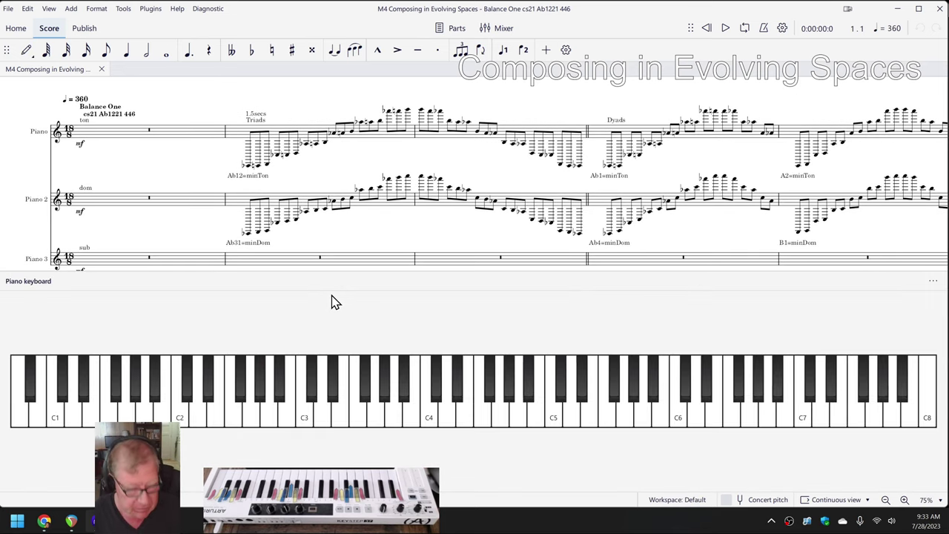
key(ctrl+a)
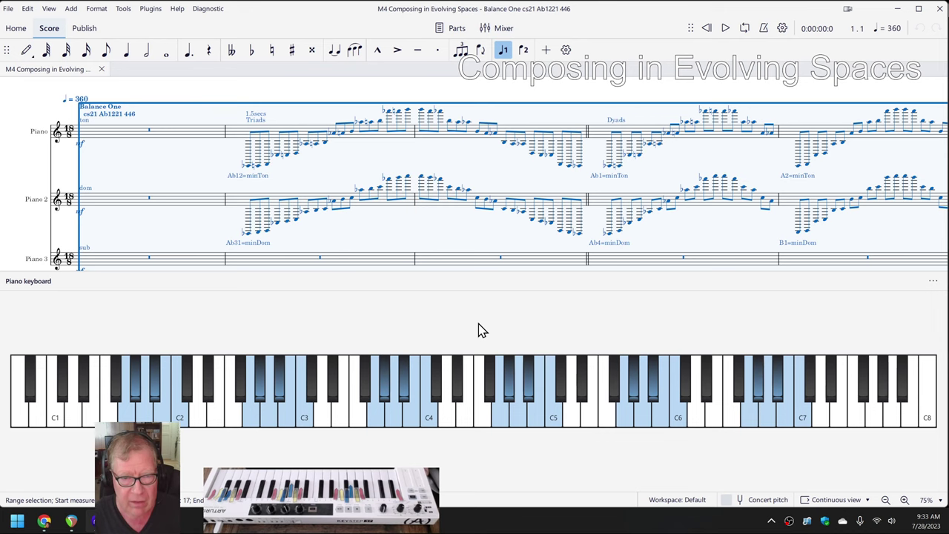
key(p)
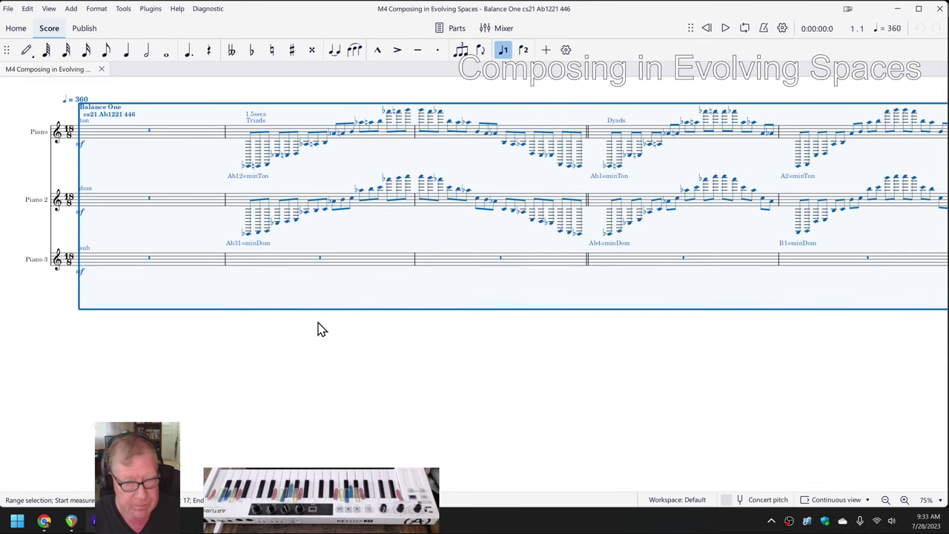
click(320, 337)
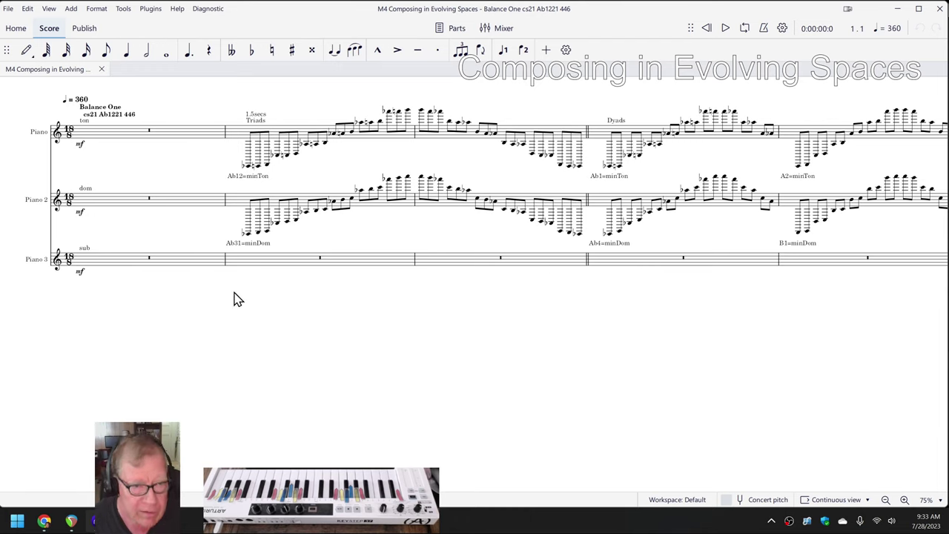
click(198, 264)
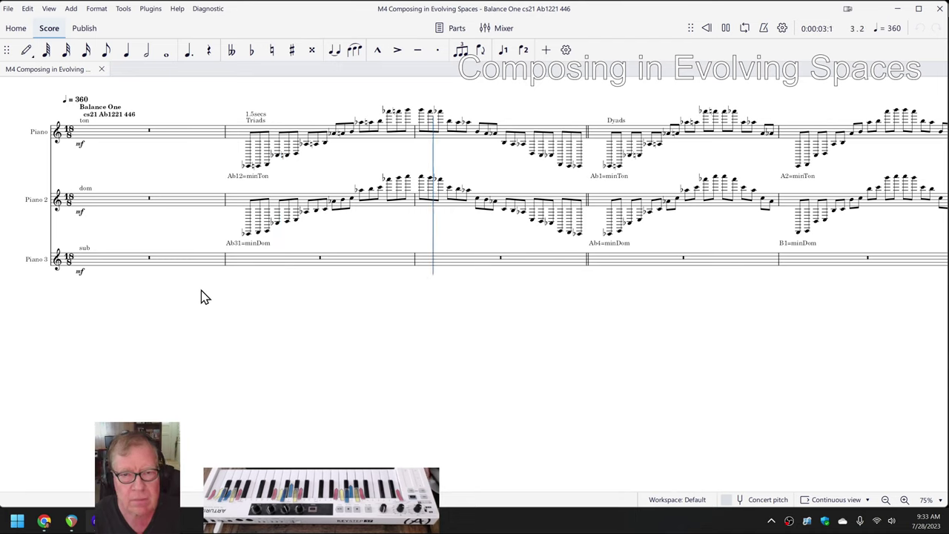
key(space)
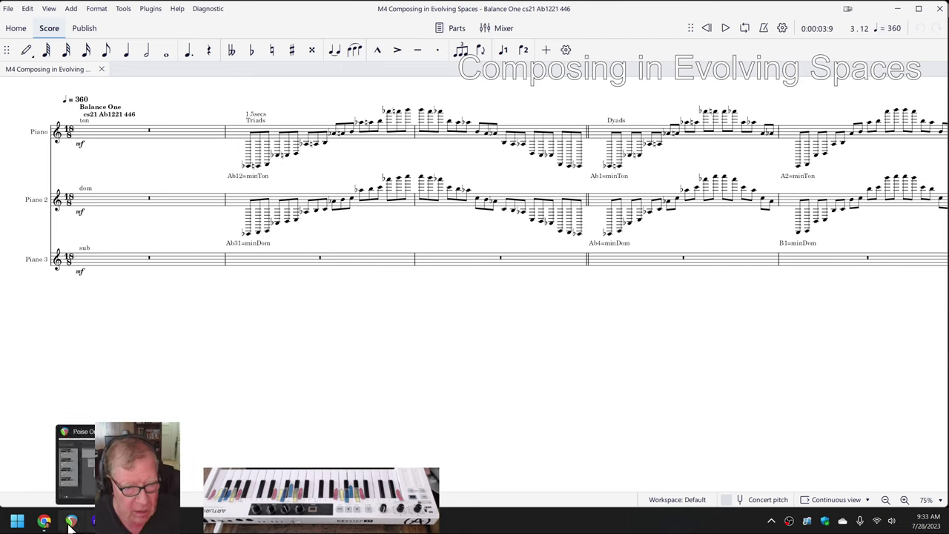
- Show the session notes sheet scrolled to Results with cell I41 selected
click(46, 522)
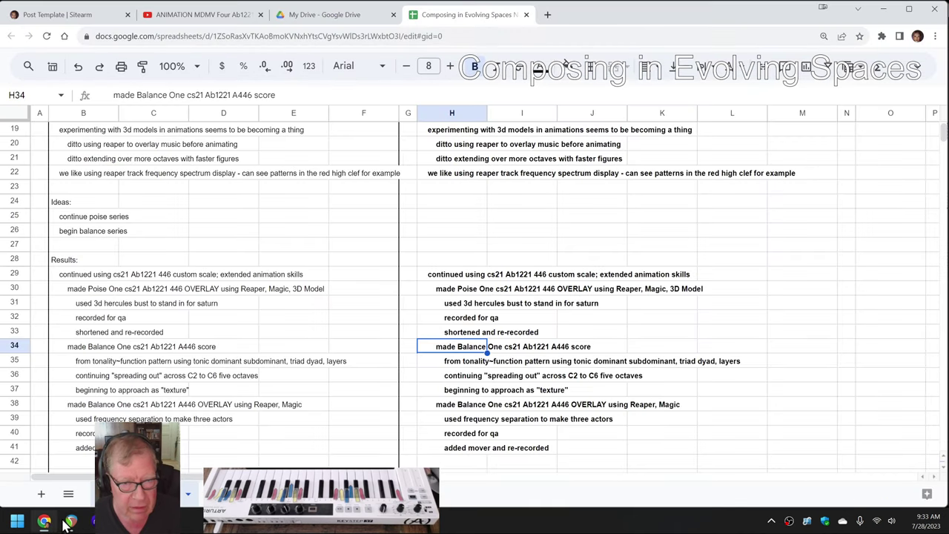
scroll(514, 377, down, 2)
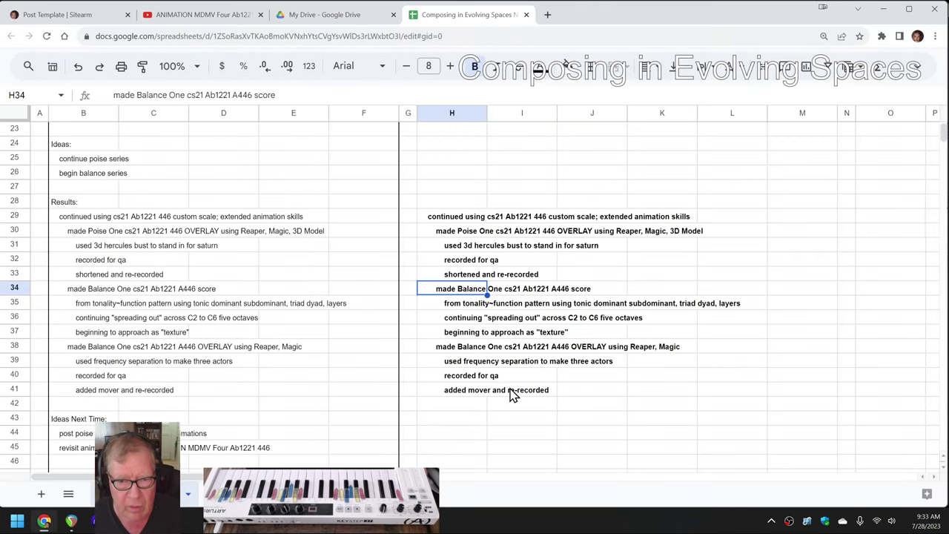
click(514, 396)
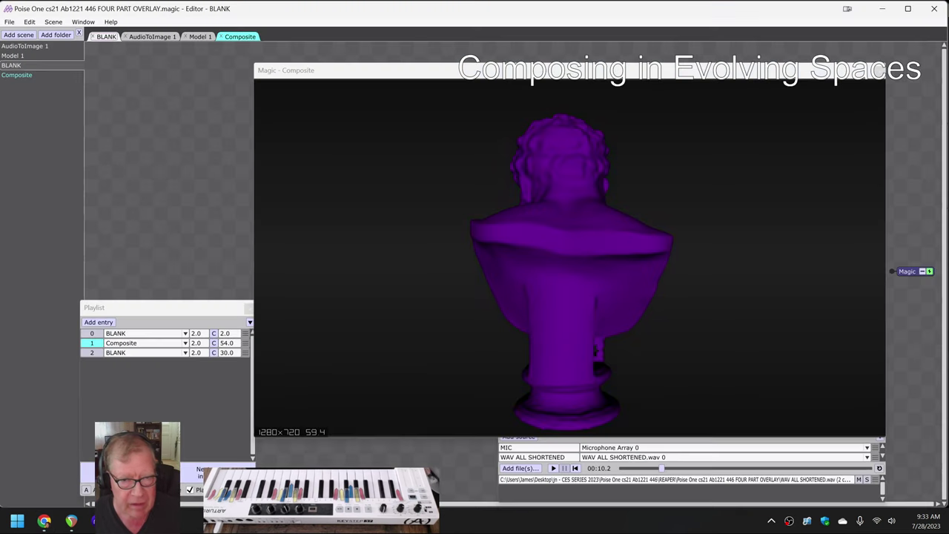
- Play the Poise One overlay playlist in Magic from the Composite bust to the blank scene
key(alt+Tab)
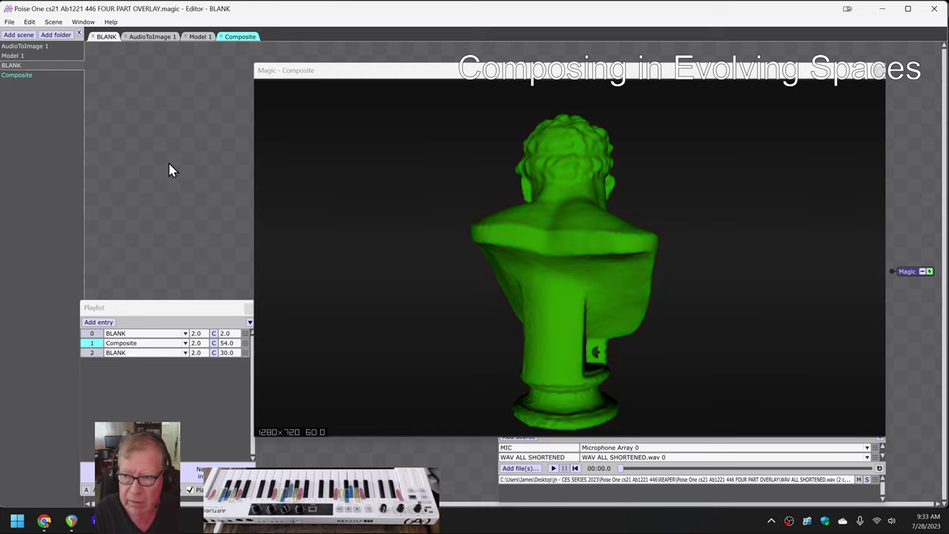
key(space)
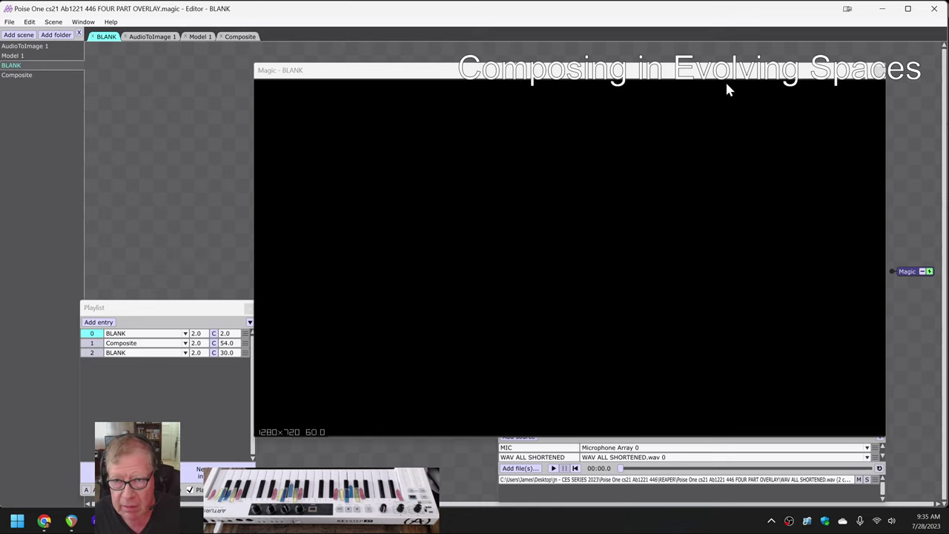
- Move the preview window left and replay the bust animation from later in the audio
drag(717, 75, 599, 57)
click(859, 480)
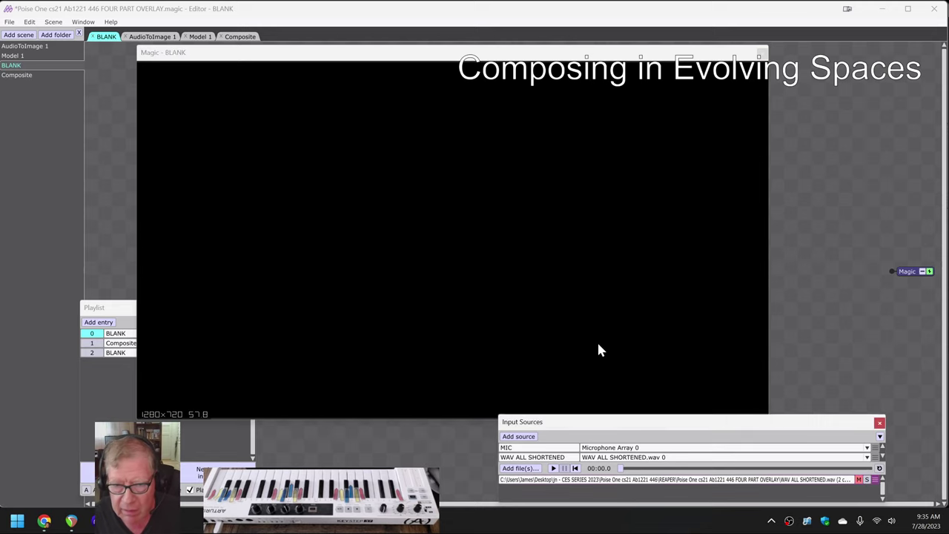
click(654, 472)
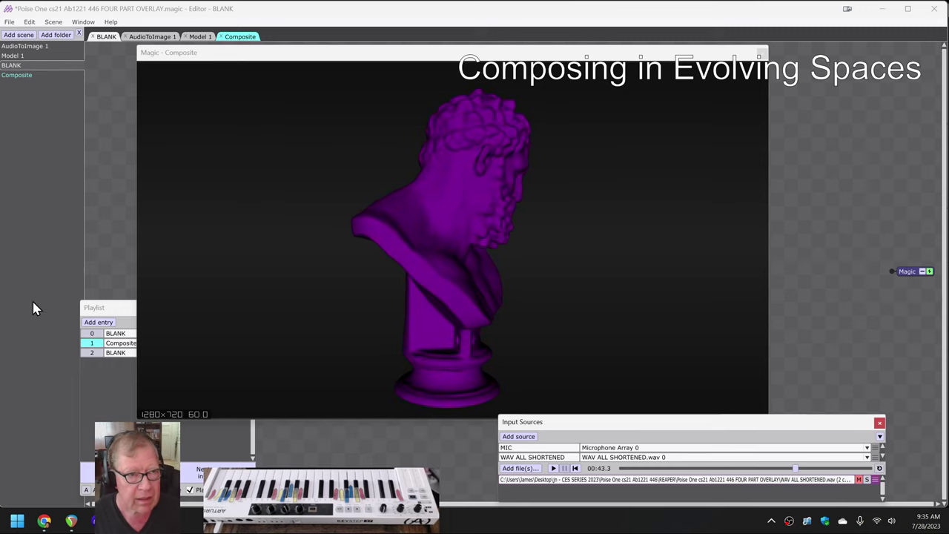
- Save the Poise One project and open the recent Balance One overlay project
click(9, 22)
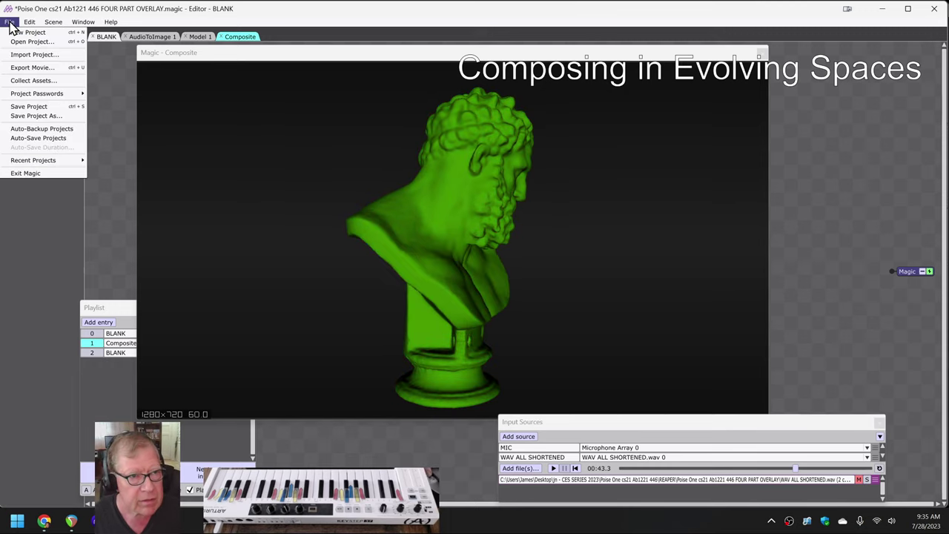
click(20, 42)
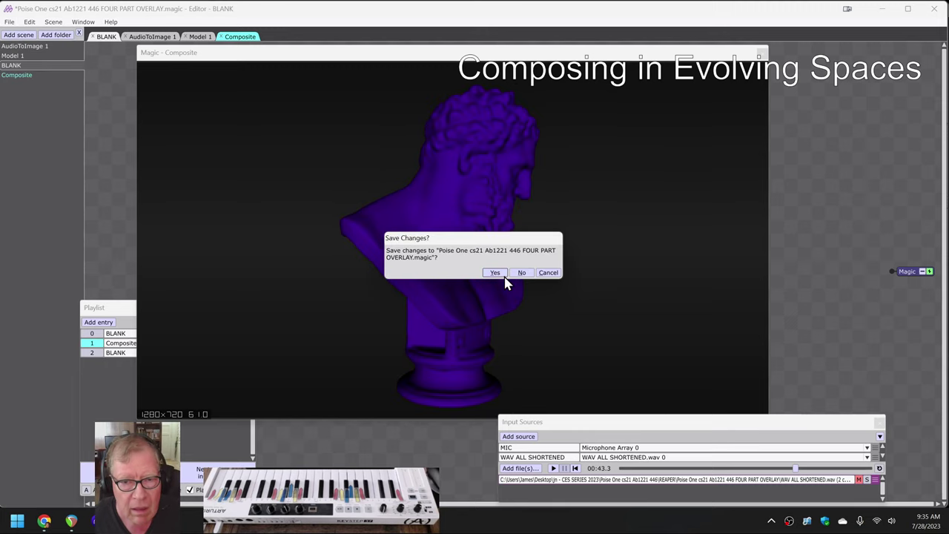
click(547, 274)
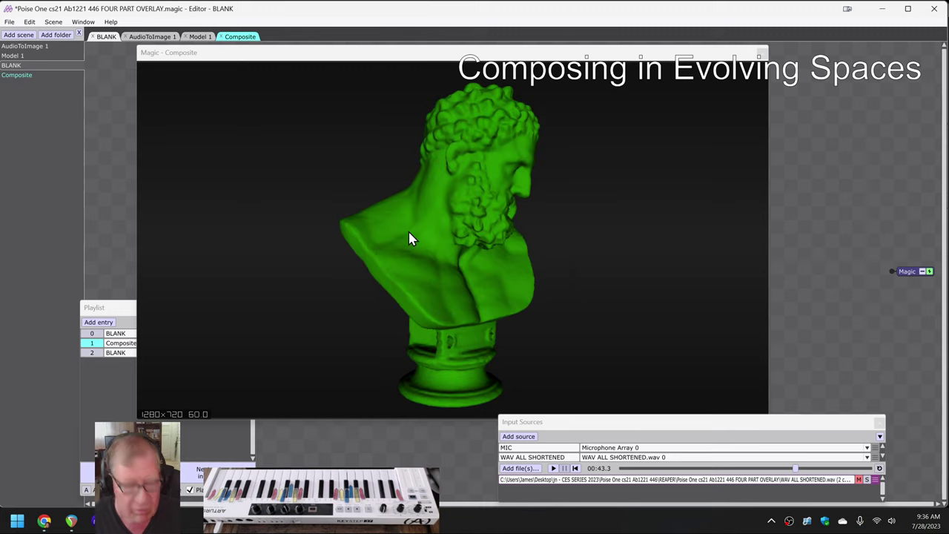
key(ctrl+s)
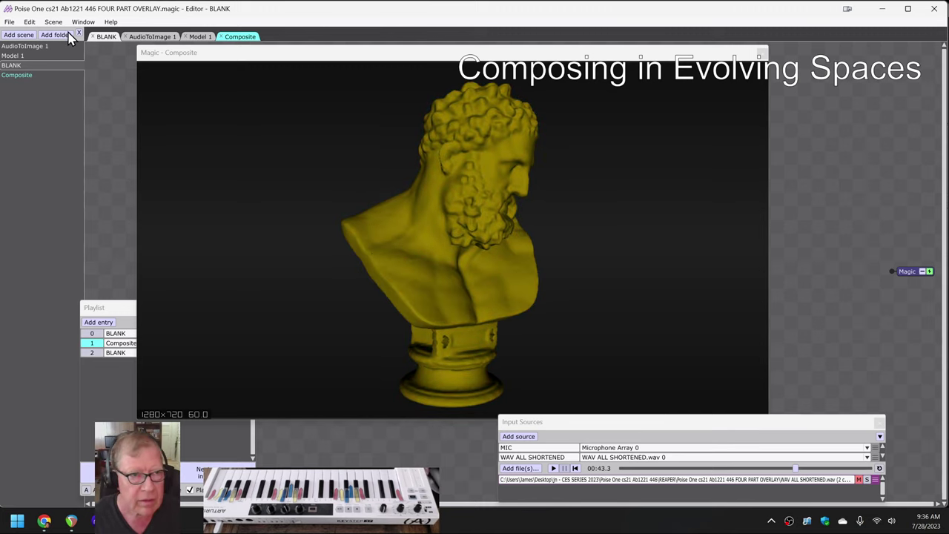
click(9, 21)
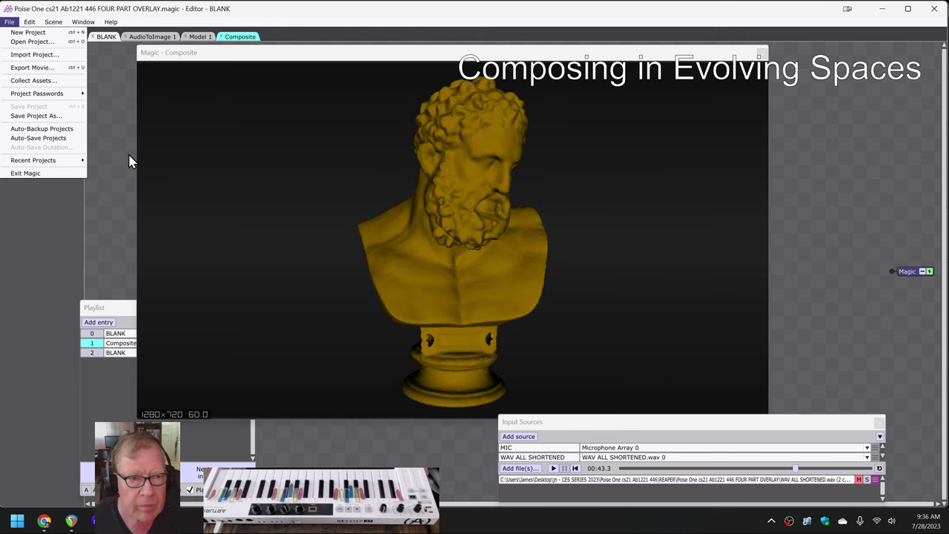
mouse_move(33, 161)
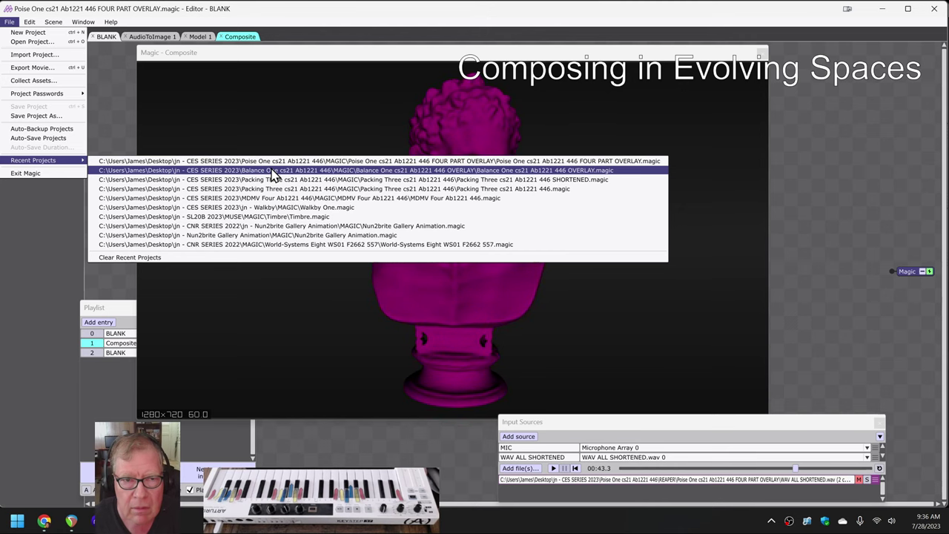
click(273, 171)
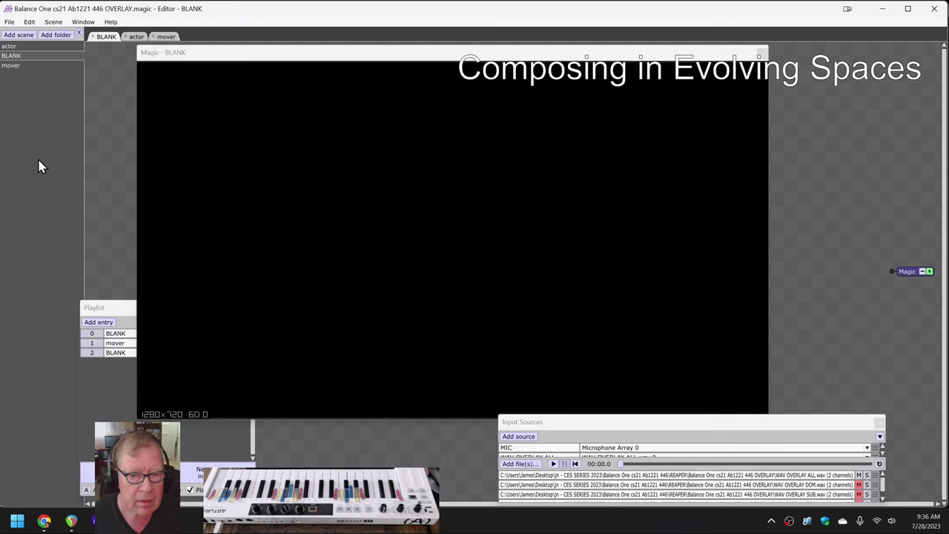
- Play the Balance One animation in the BLANK output window, then advance the playlist to entry 2 BLANK
click(445, 66)
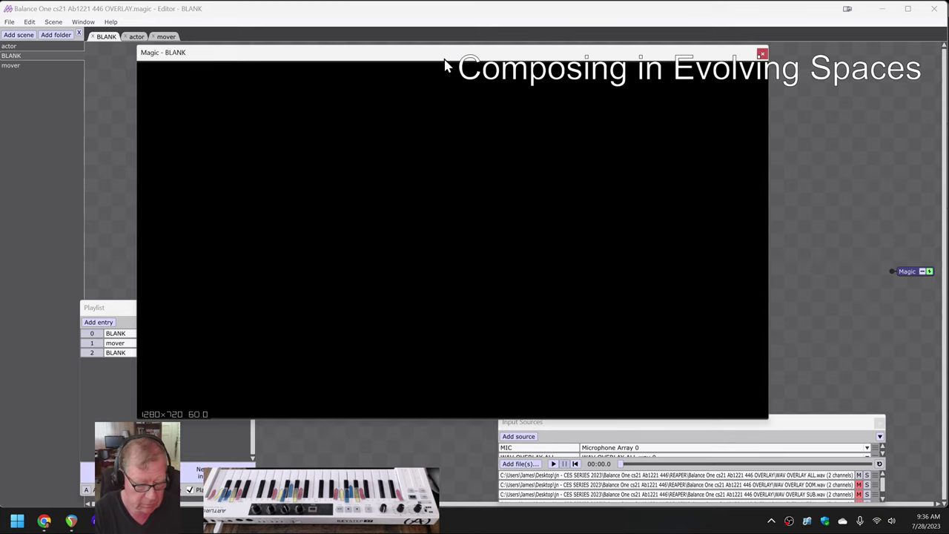
key(space)
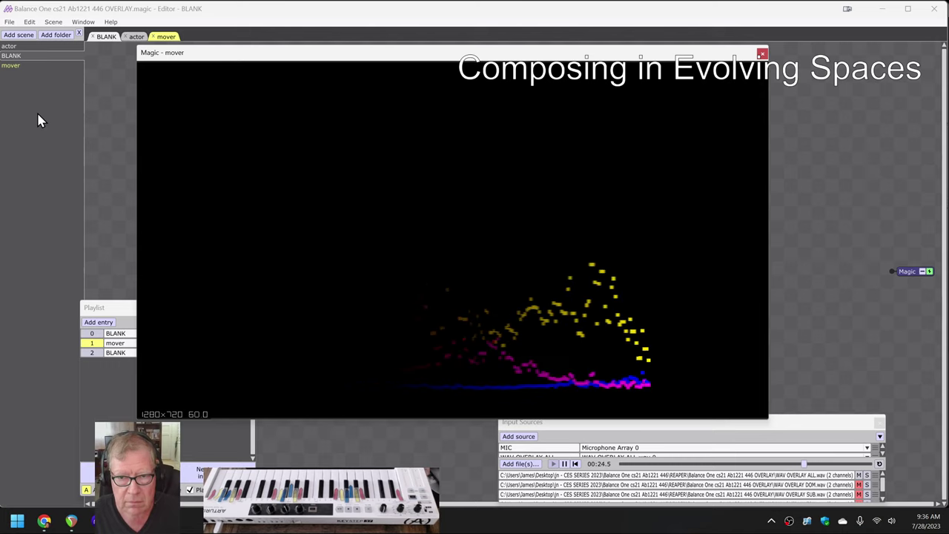
key(Down)
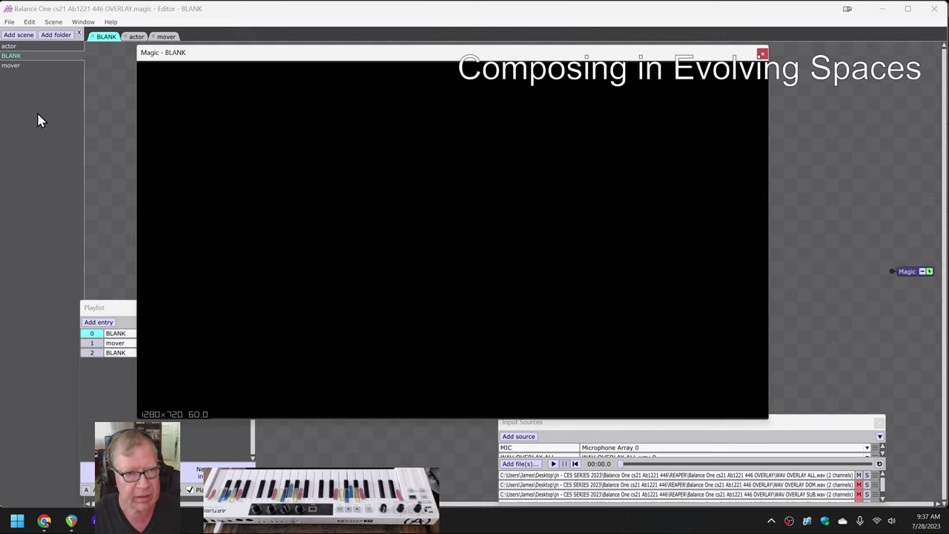
- Open the actor scene and move the output window aside to view its translate and colour node graph
click(137, 37)
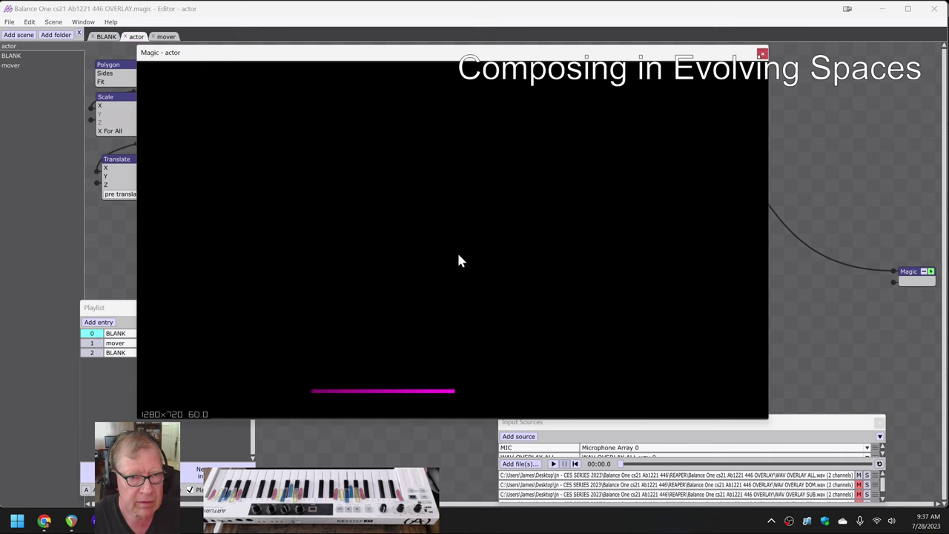
mouse_move(369, 58)
mouse_down()
mouse_move(602, 292)
mouse_move(632, 299)
mouse_up()
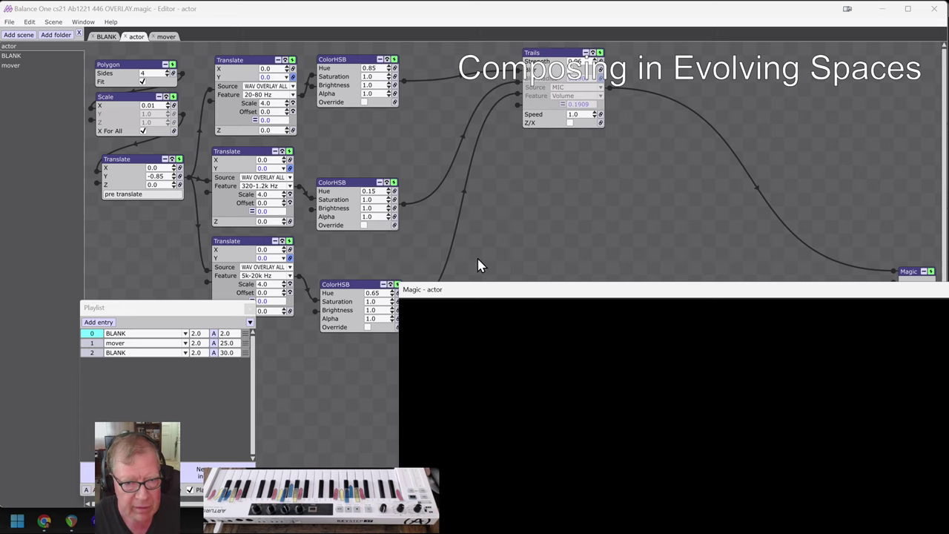
drag(504, 289, 351, 96)
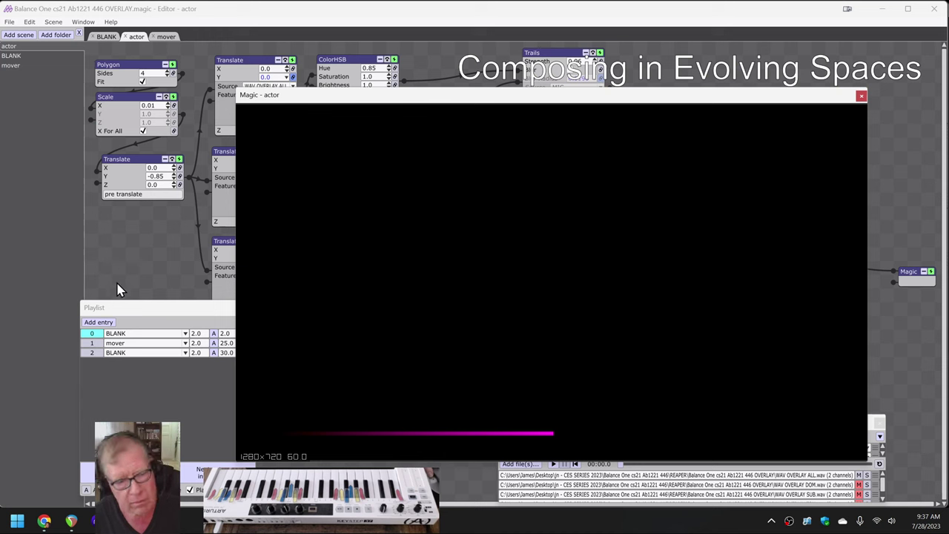
mouse_move(44, 521)
click(65, 490)
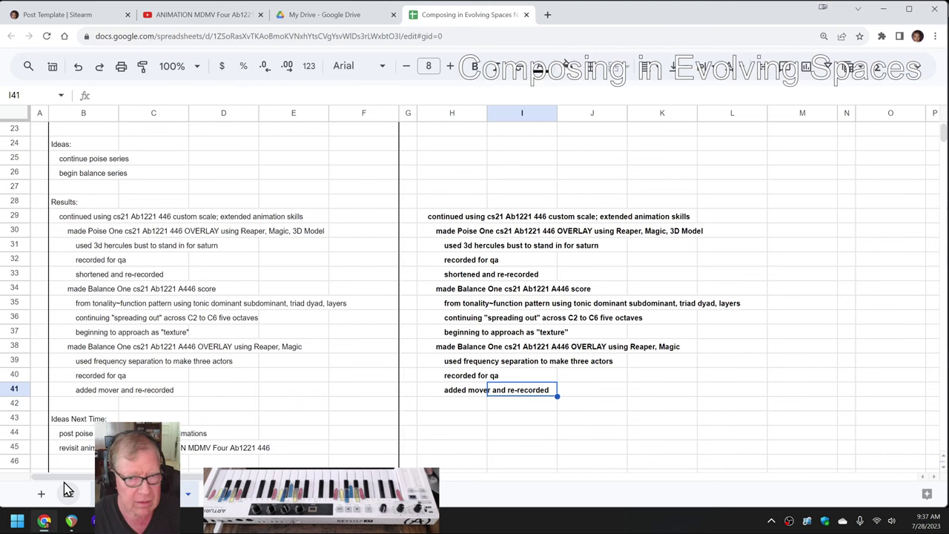
scroll(416, 319, up, 4)
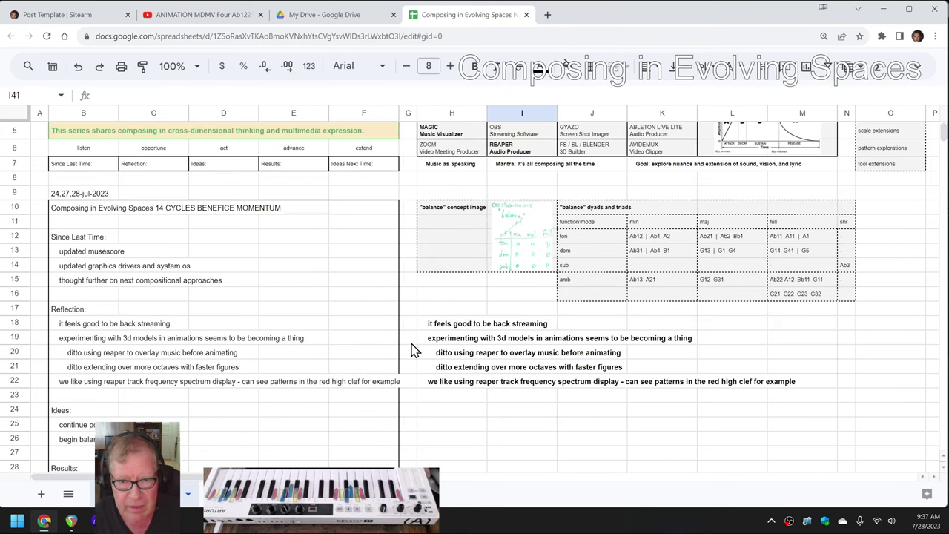
scroll(443, 367, down, 1)
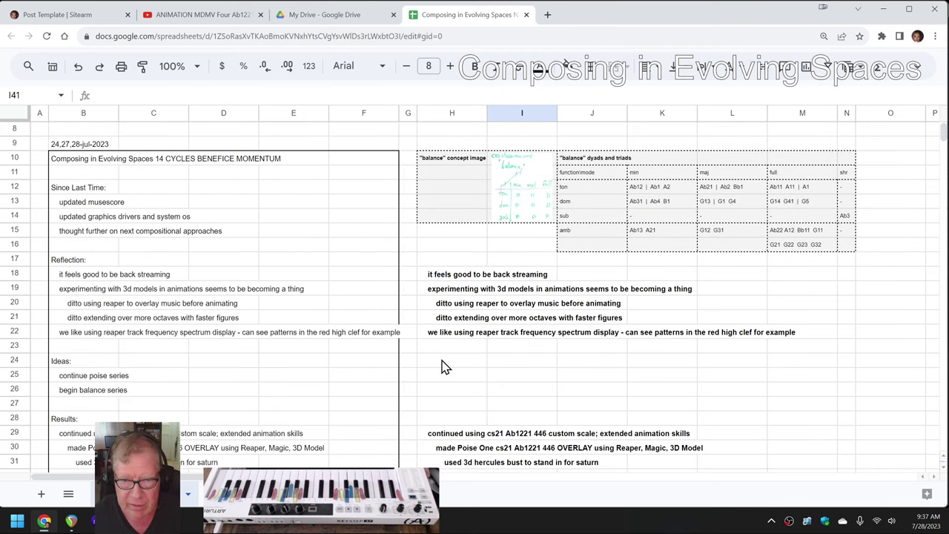
scroll(451, 349, down, 1)
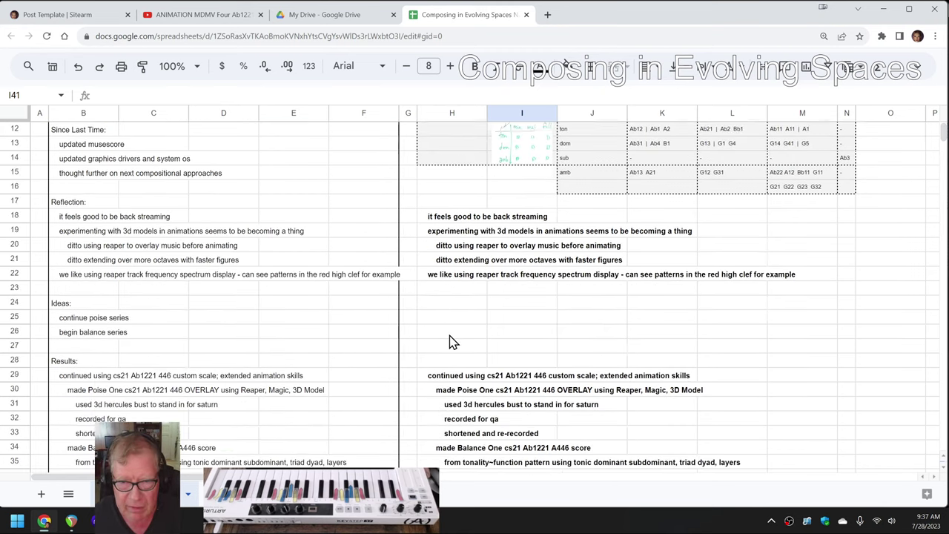
scroll(452, 342, down, 3)
scroll(453, 342, down, 3)
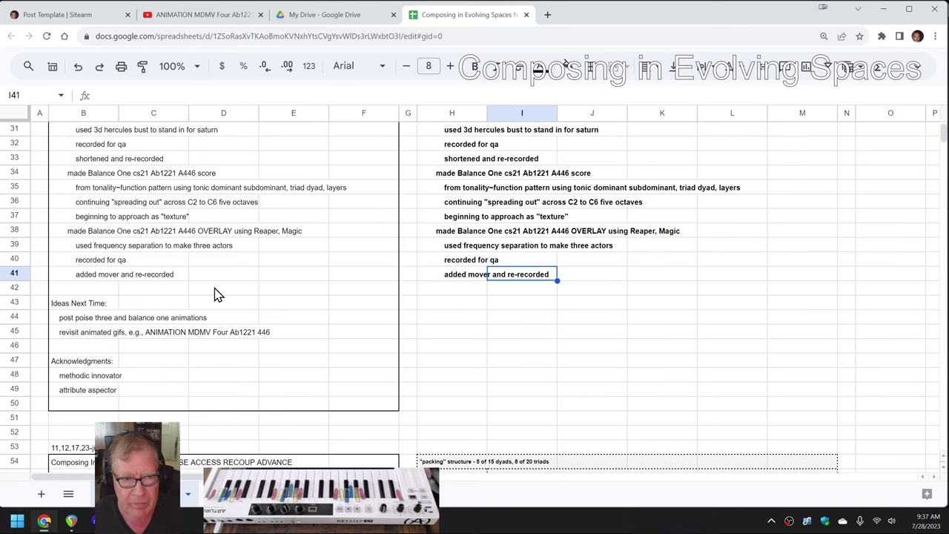
click(95, 276)
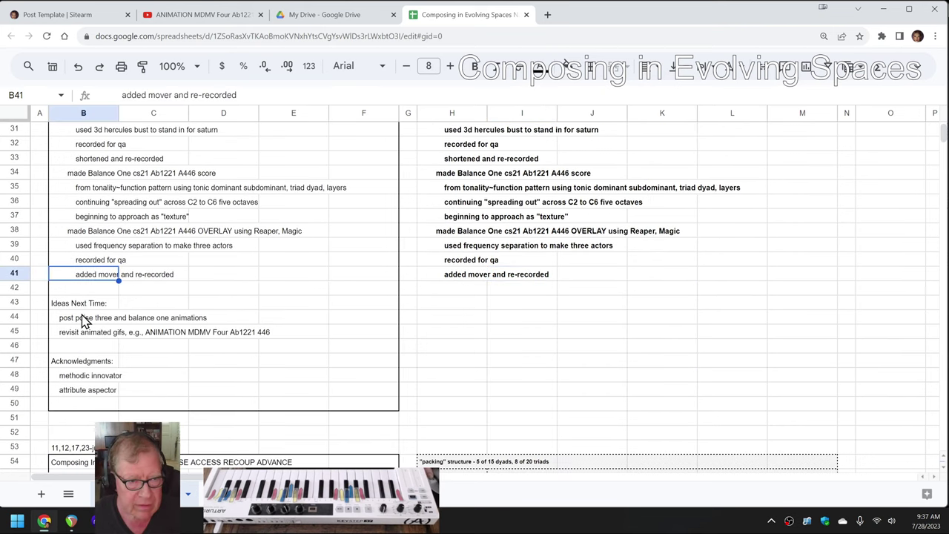
click(83, 321)
click(84, 335)
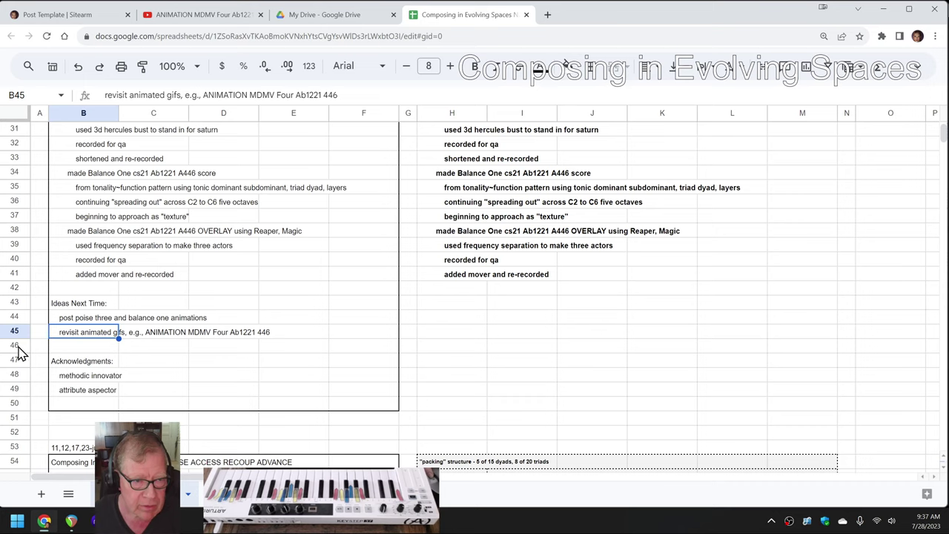
click(70, 376)
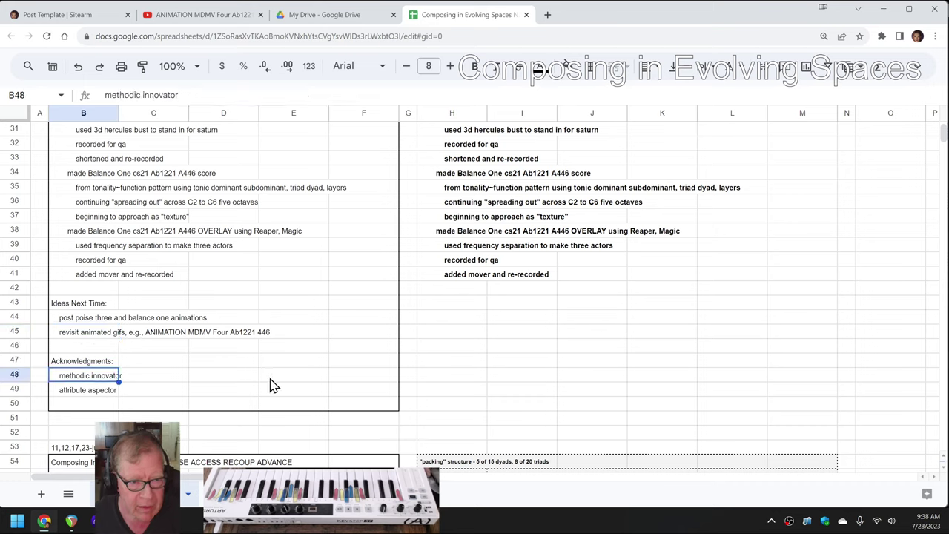